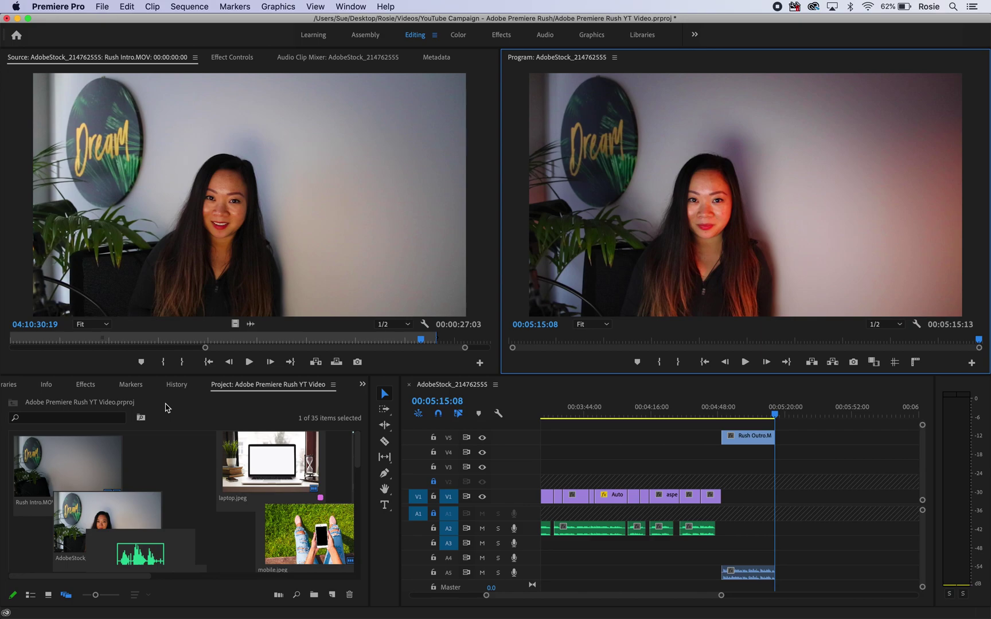
# Maximize the Project panel and zoom the clip thumbnails in, out, then in again
pyautogui.press('`')
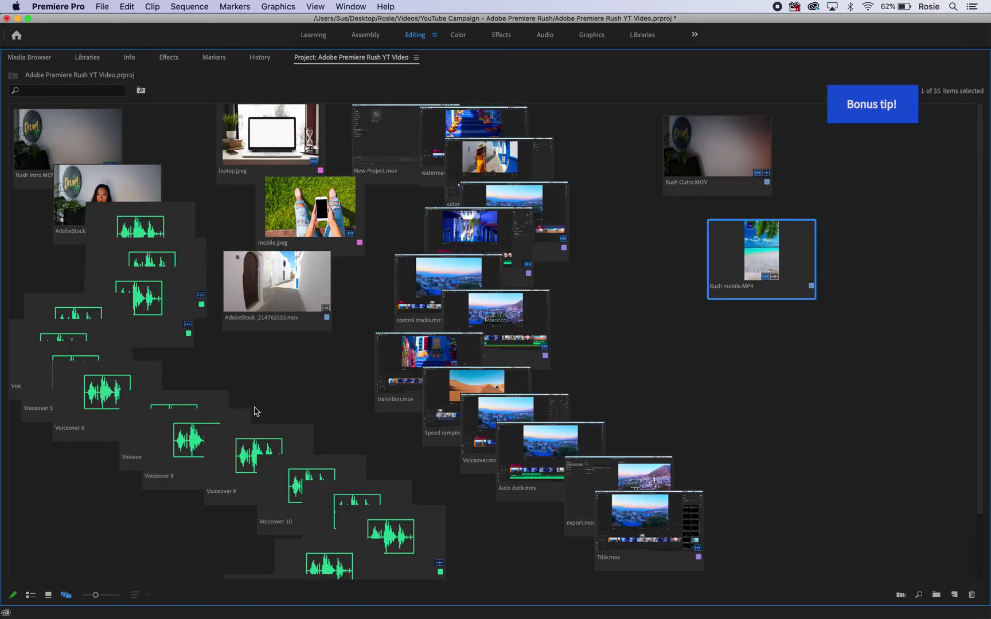
pyautogui.press('=')
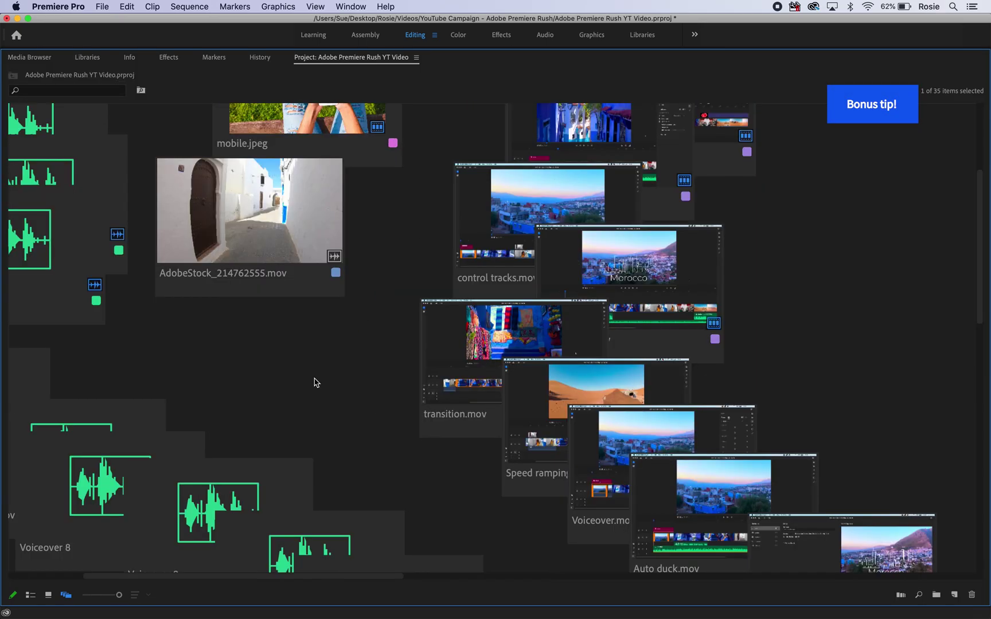
pyautogui.hscroll(-5, 314, 382)
pyautogui.scroll(5, 314, 382)
pyautogui.press('-')
pyautogui.press('-')
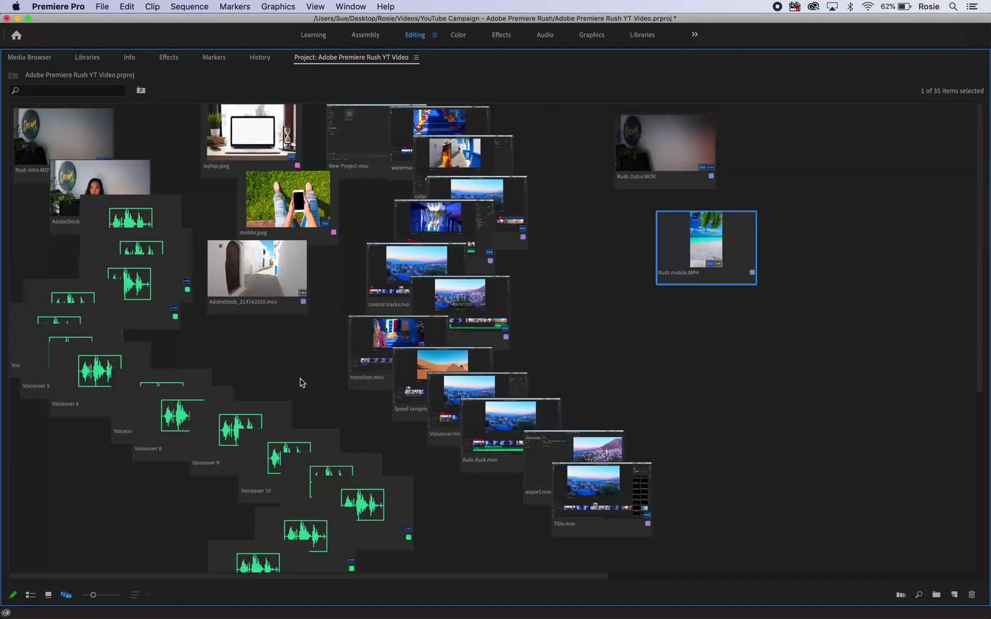
pyautogui.press('=')
pyautogui.press('=')
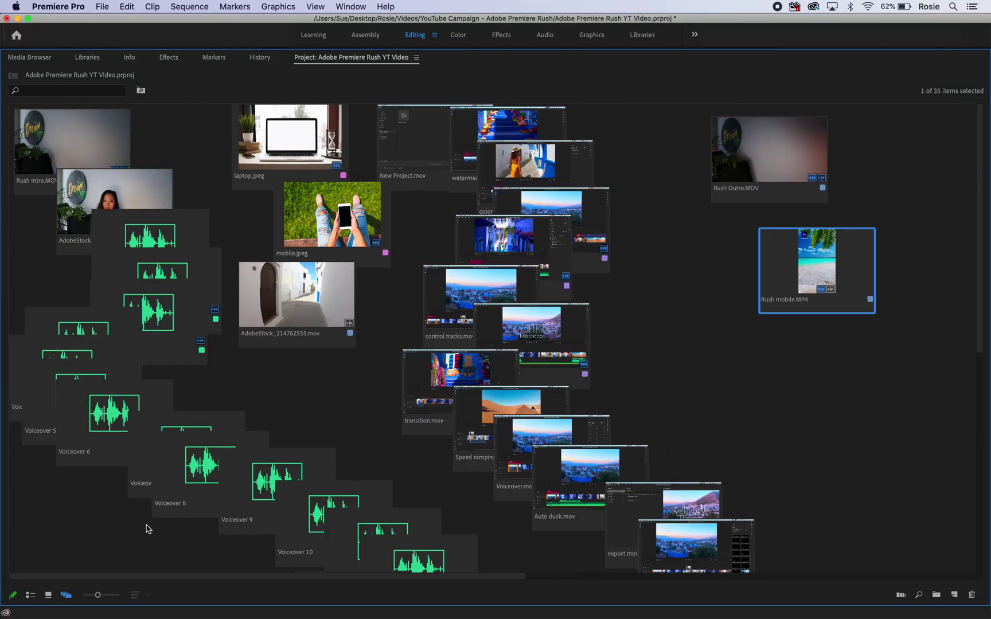
# Switch the bin to Icon View, back to Freeform View, and restore the workspace
pyautogui.click(49, 596)
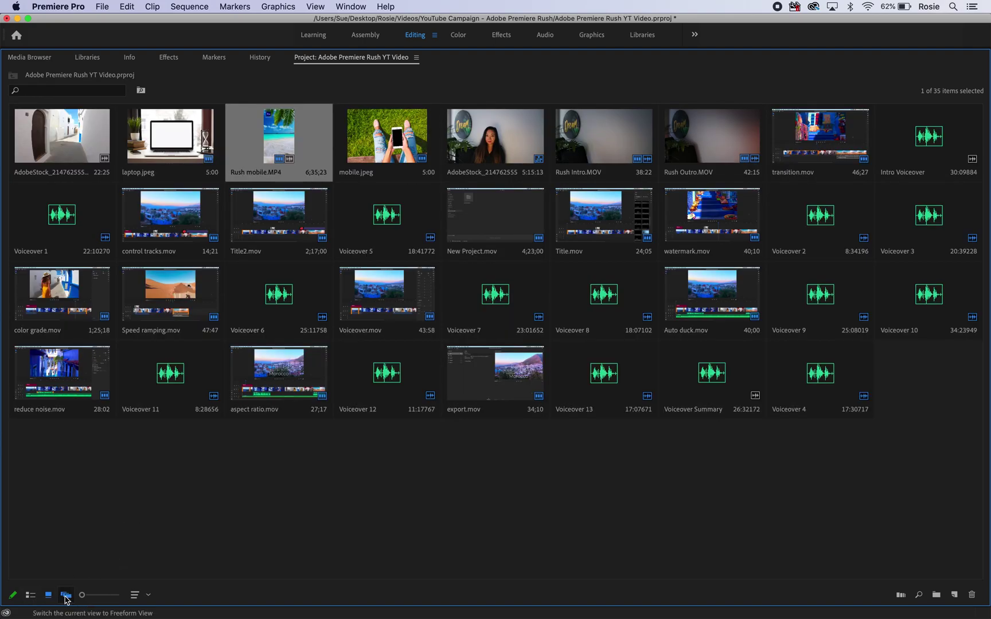
pyautogui.click(66, 596)
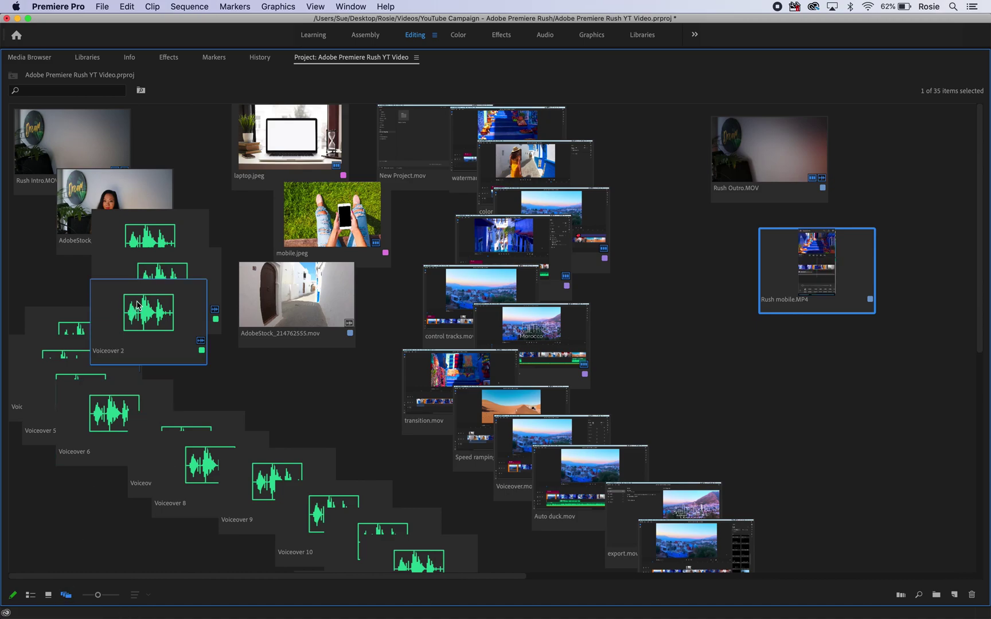
pyautogui.press('`')
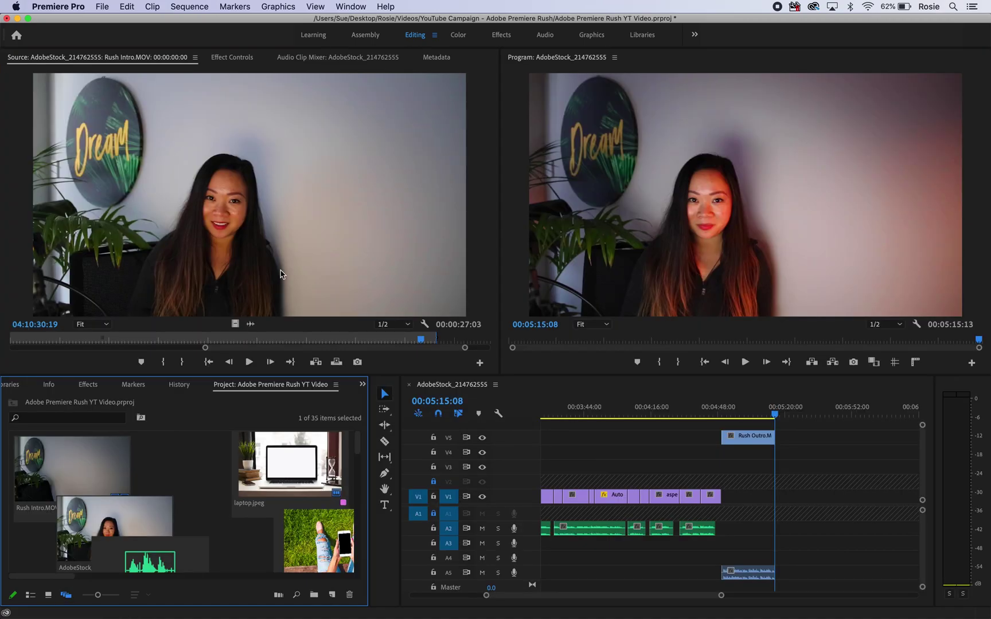
# Maximize the Timeline and make the video tracks taller with thumbnails
pyautogui.scroll(1, 672, 456)
pyautogui.scroll(10, 669, 455)
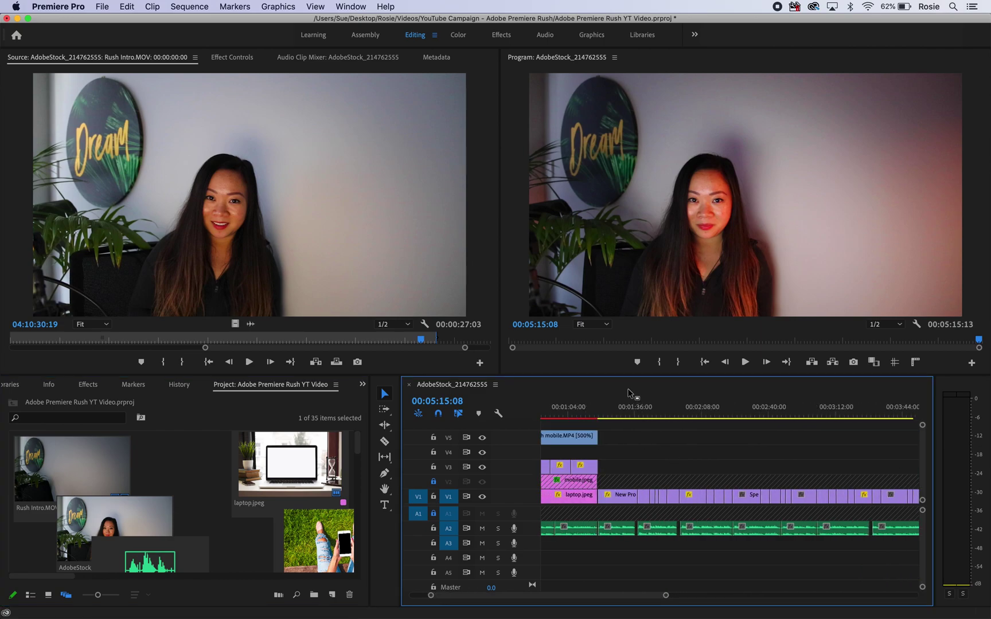
pyautogui.press('`')
pyautogui.press('super+equal')
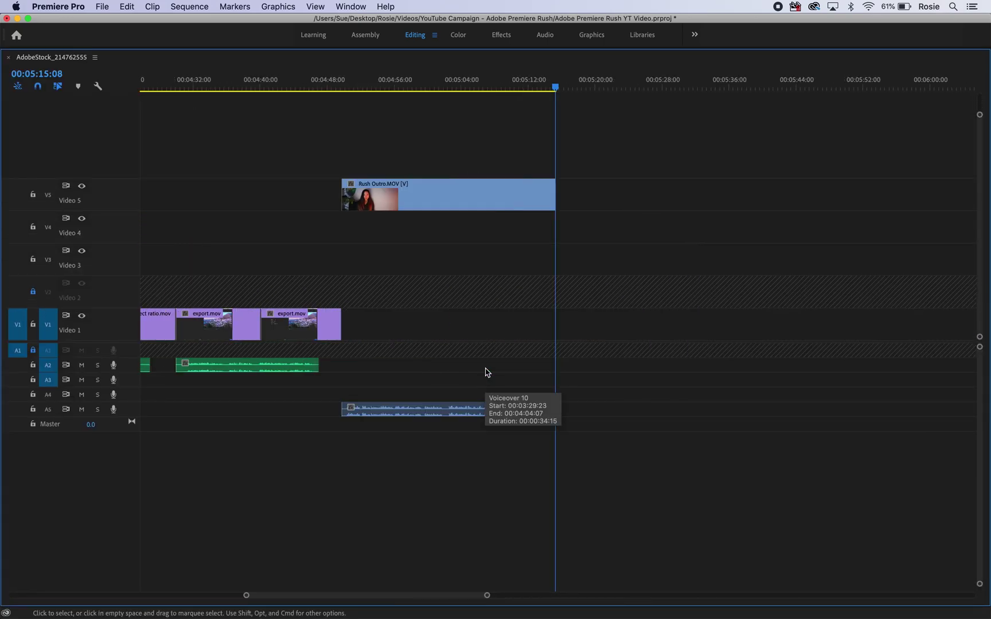
pyautogui.scroll(10, 485, 372)
pyautogui.scroll(5, 485, 371)
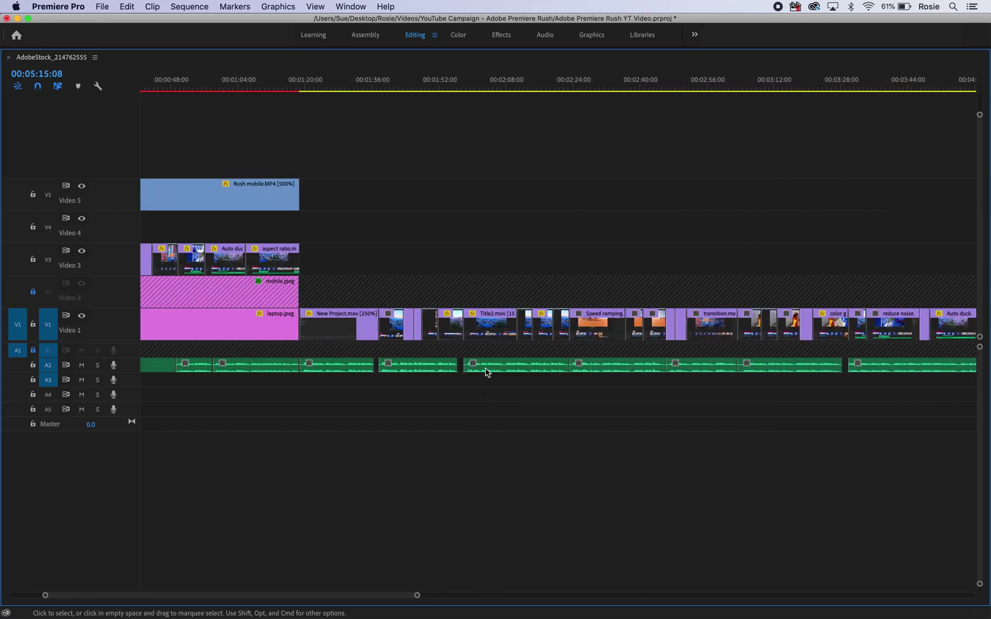
# Zoom the timeline out to show the whole sequence, then restore the workspace
pyautogui.press('-')
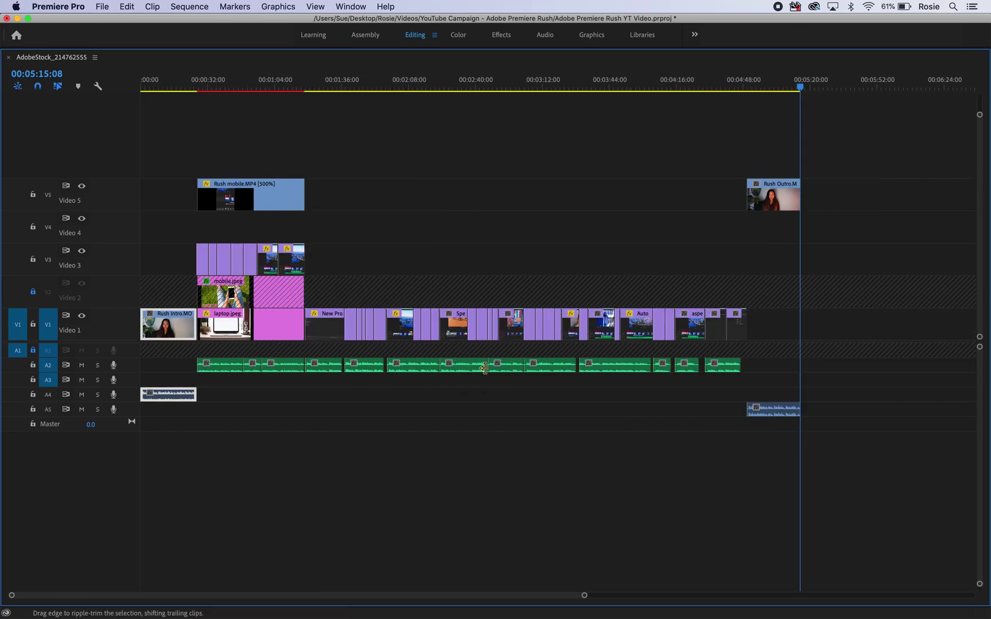
pyautogui.press('-')
pyautogui.press('-')
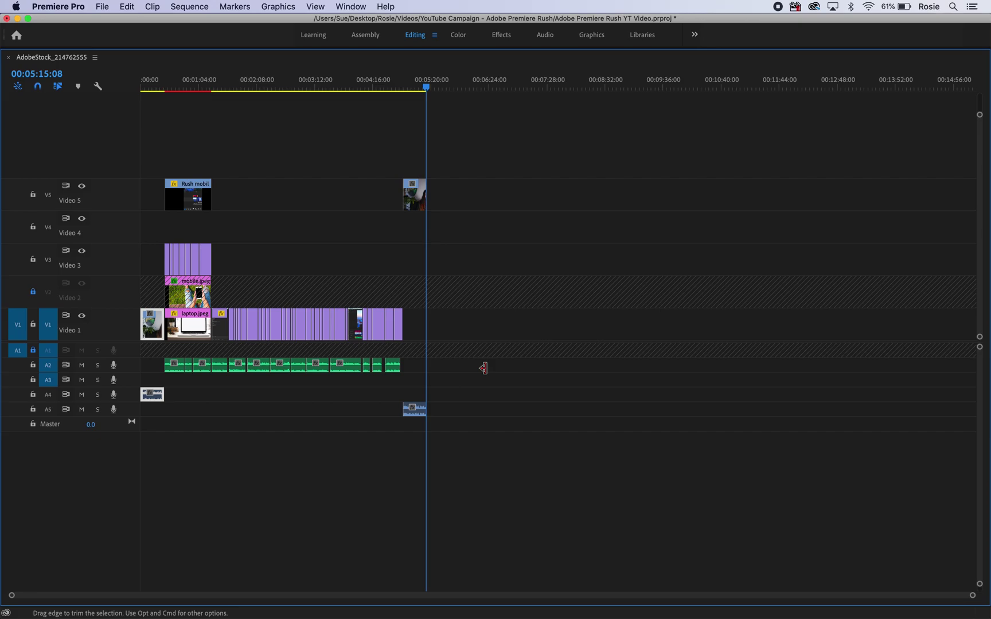
pyautogui.press('`')
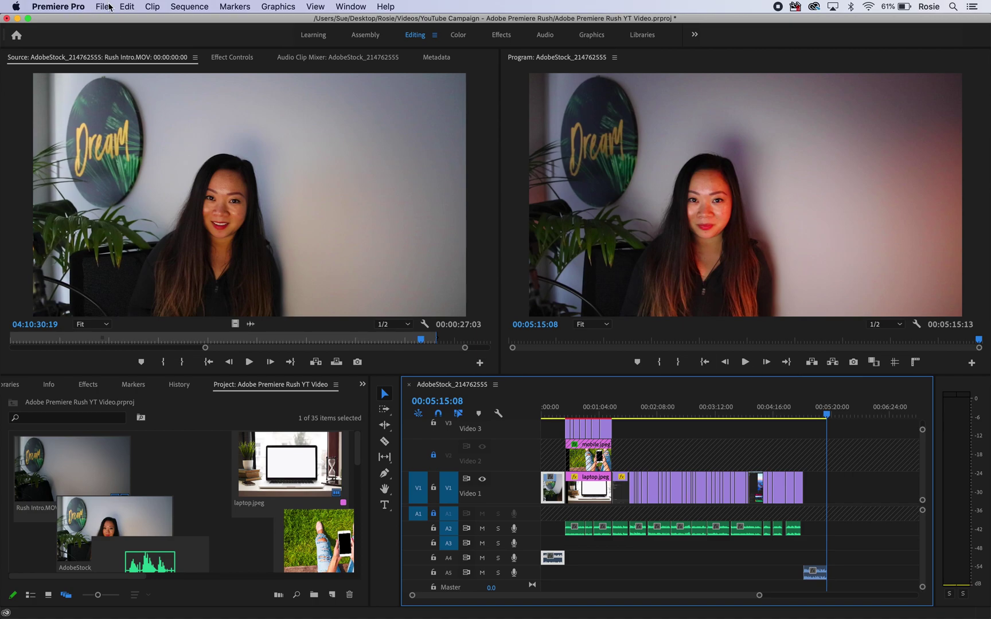
pyautogui.click(103, 7)
# Launch File > Project Manager to collect AdobeStock_214762555 into a new location
pyautogui.click(134, 398)
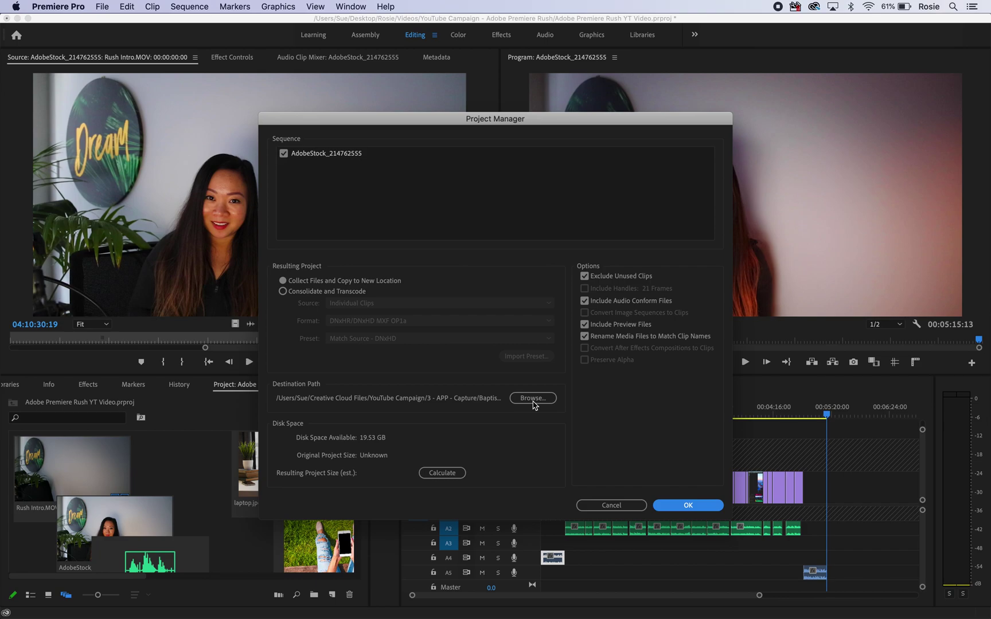
# Set the destination to Creative Cloud Files > YouTube Campaign > Rush > Rush Raw Video Files
pyautogui.click(533, 399)
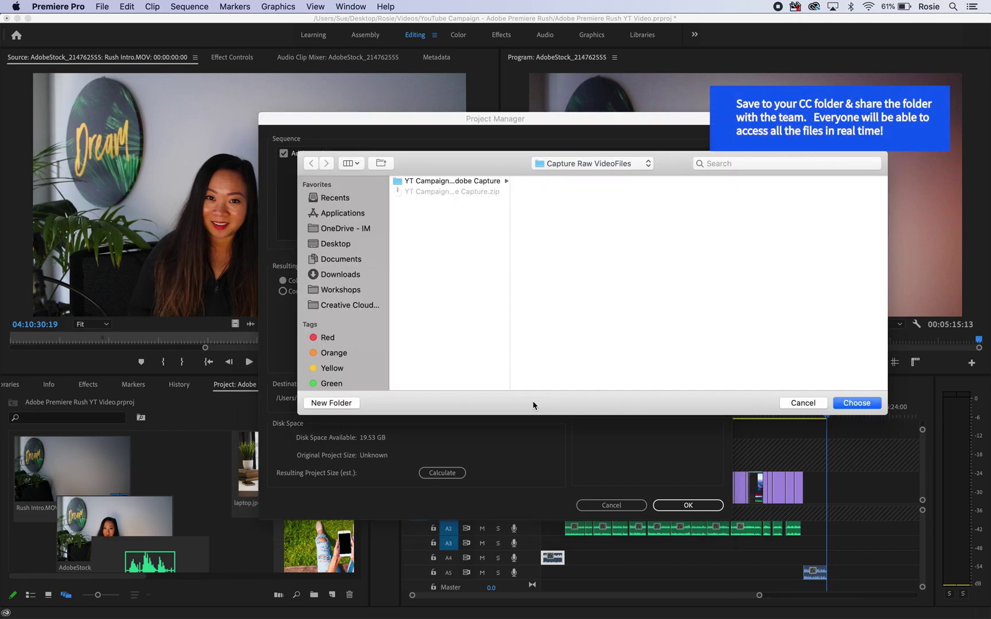
pyautogui.click(620, 164)
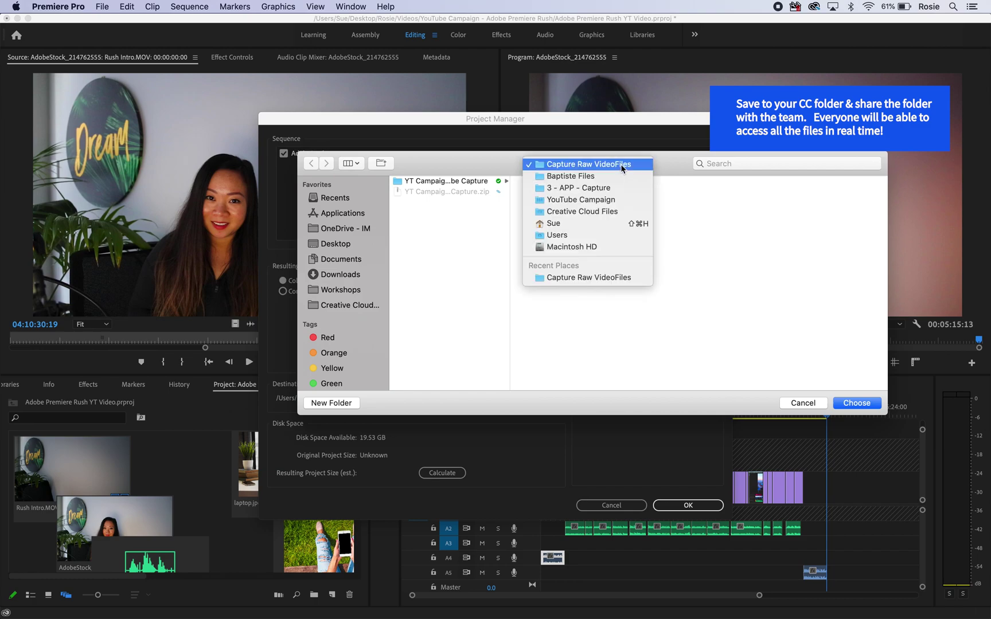
pyautogui.click(555, 212)
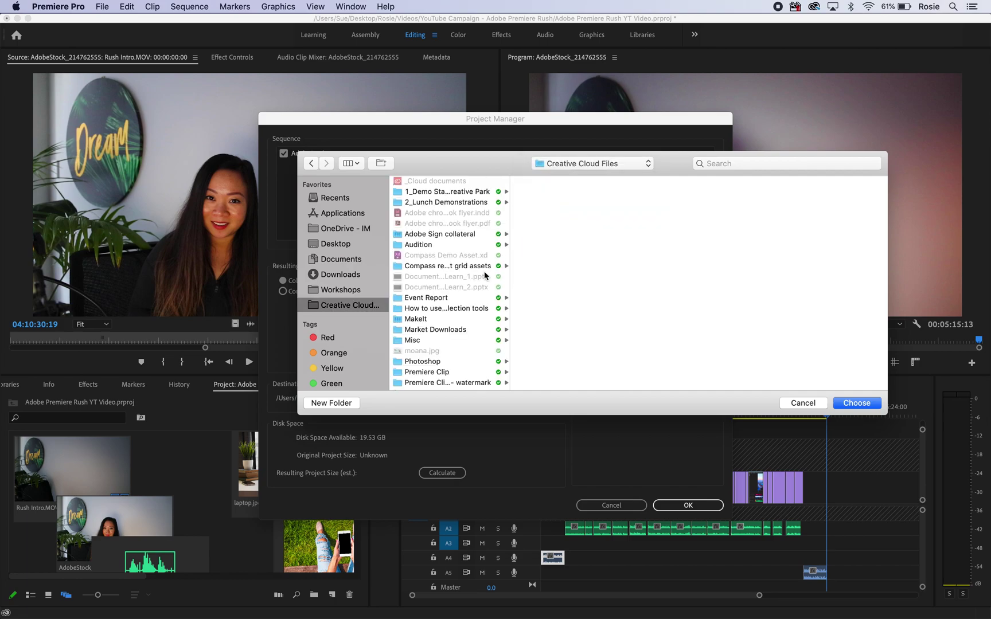
pyautogui.scroll(-2, 457, 304)
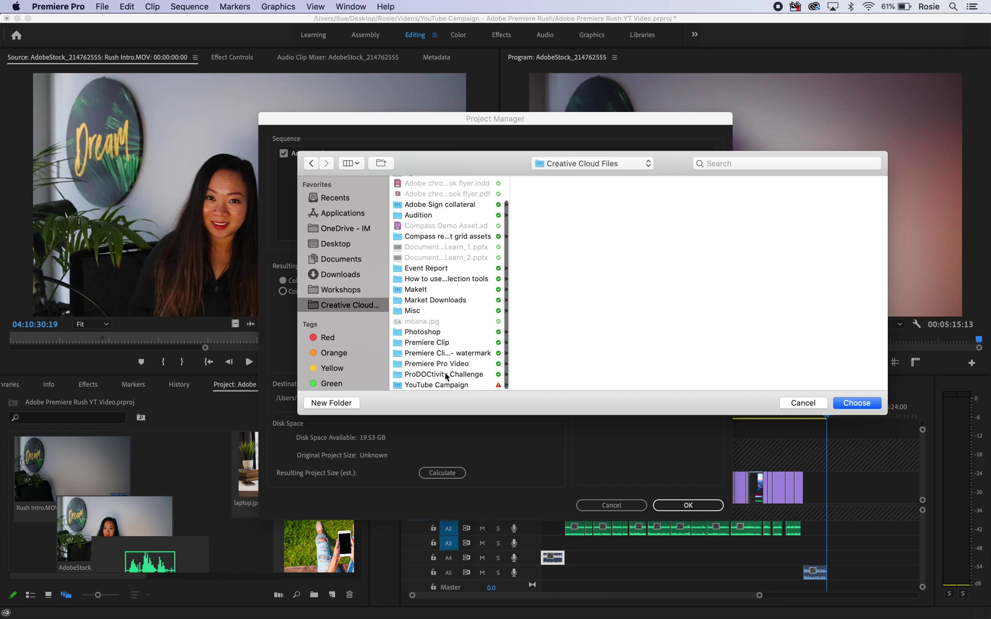
pyautogui.click(449, 386)
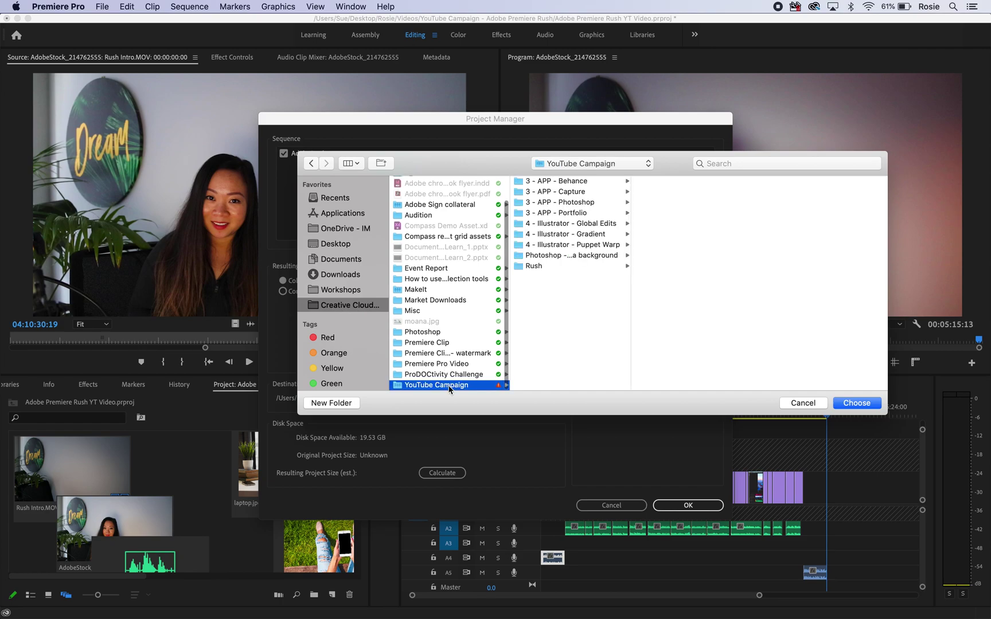
pyautogui.click(568, 267)
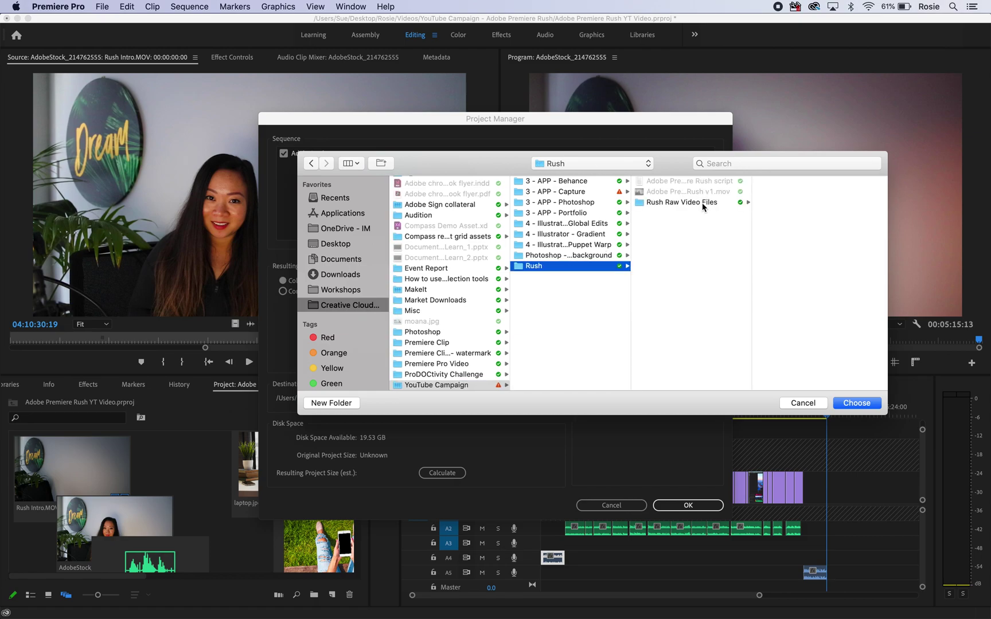
pyautogui.click(682, 202)
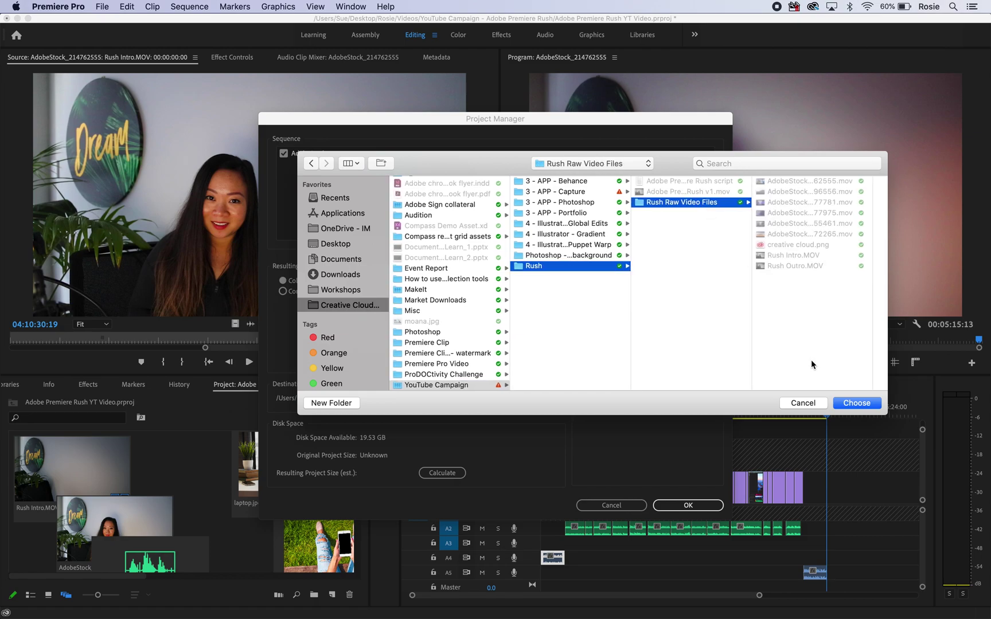
pyautogui.click(855, 404)
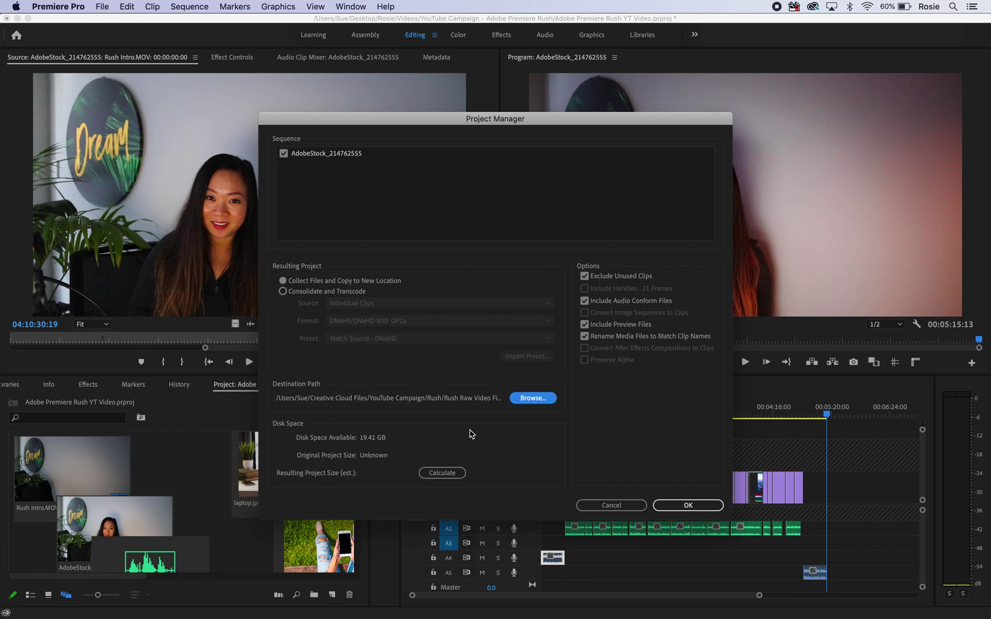
# Calculate the 1.63 GB collected size, then save and collect the project
pyautogui.click(443, 479)
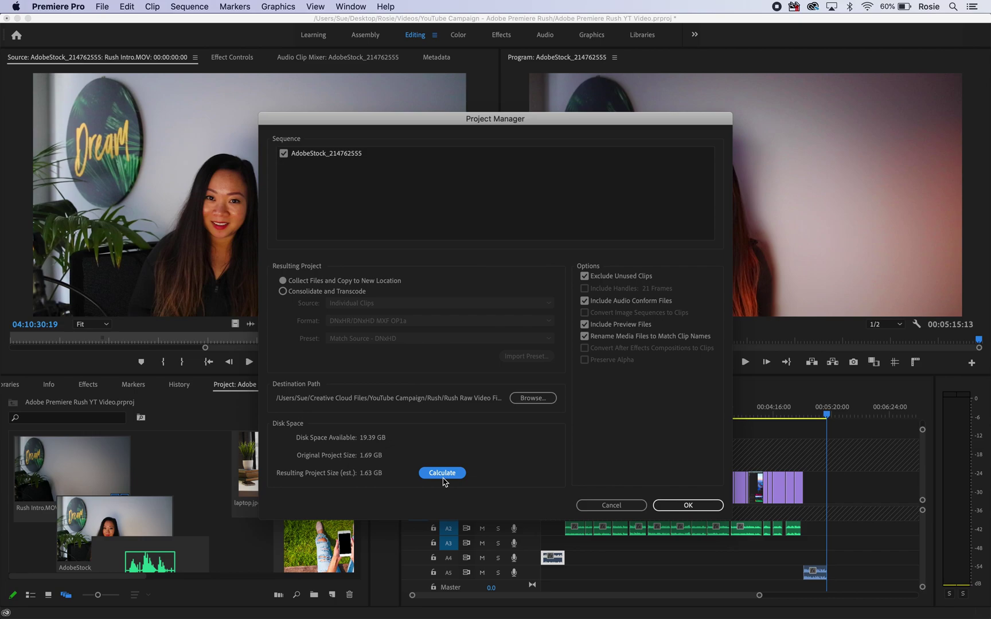
pyautogui.click(695, 502)
pyautogui.click(579, 337)
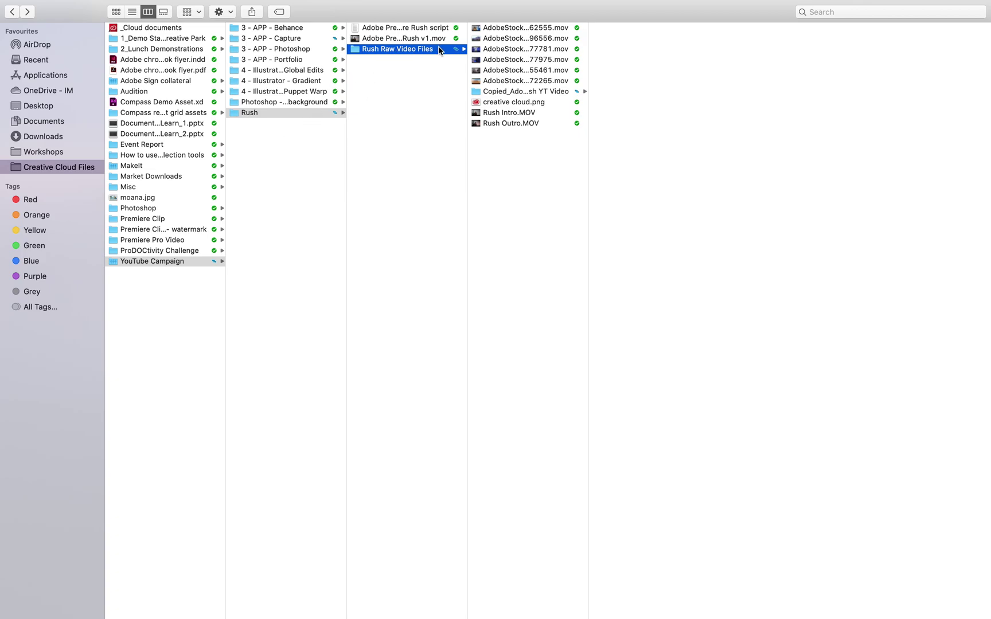
# Open the Copied_ folder in icon view and select the Rush YT .prproj file
pyautogui.click(518, 91)
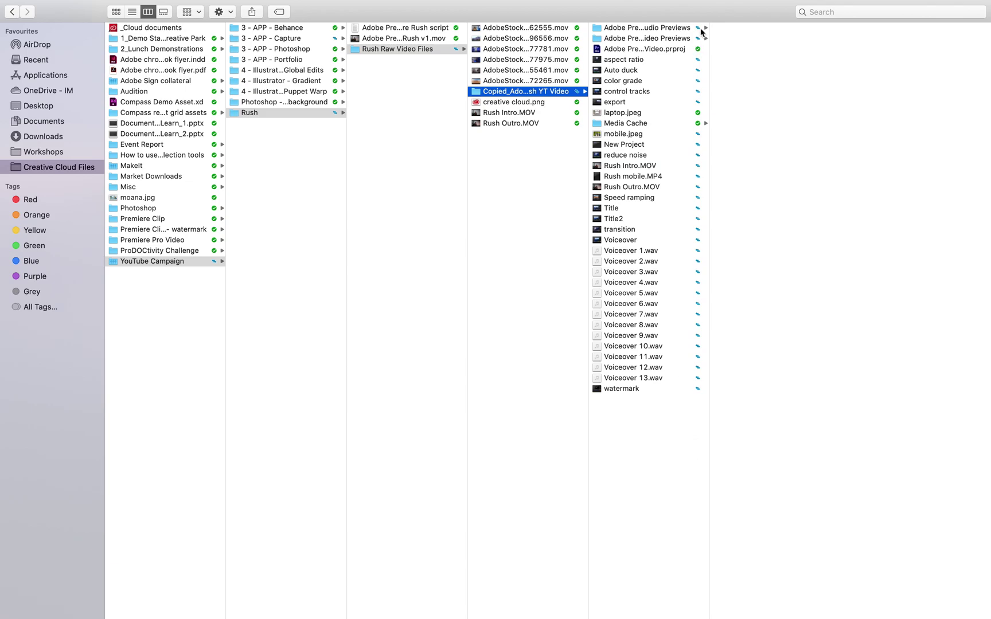
pyautogui.moveTo(701, 32)
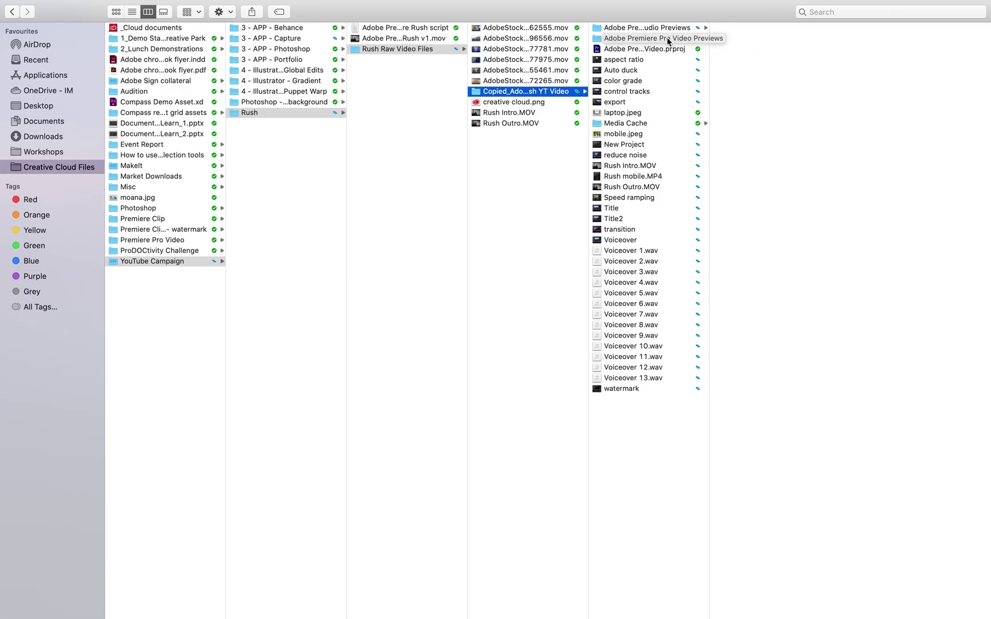
pyautogui.press('super+1')
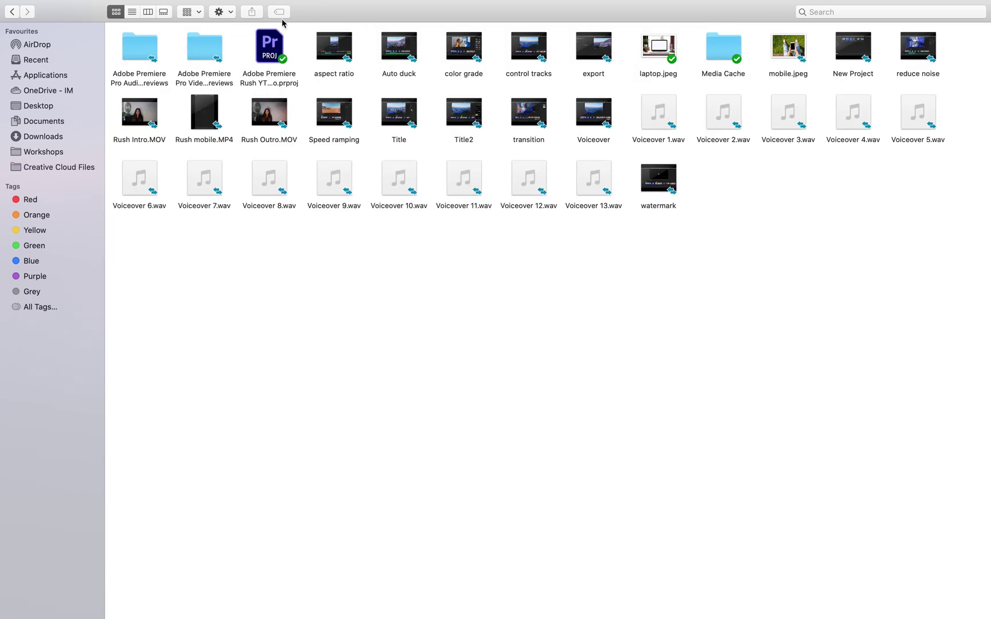
pyautogui.click(260, 50)
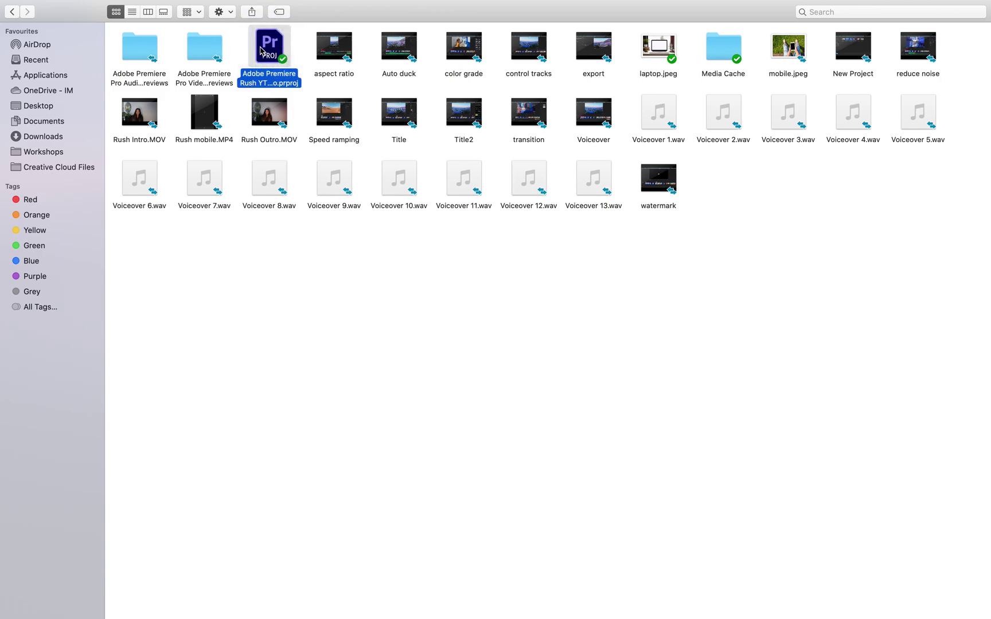
# Open the copied .prproj, scrub the timeline, and load Rush Intro.MOV in the Source monitor
pyautogui.doubleClick(261, 50)
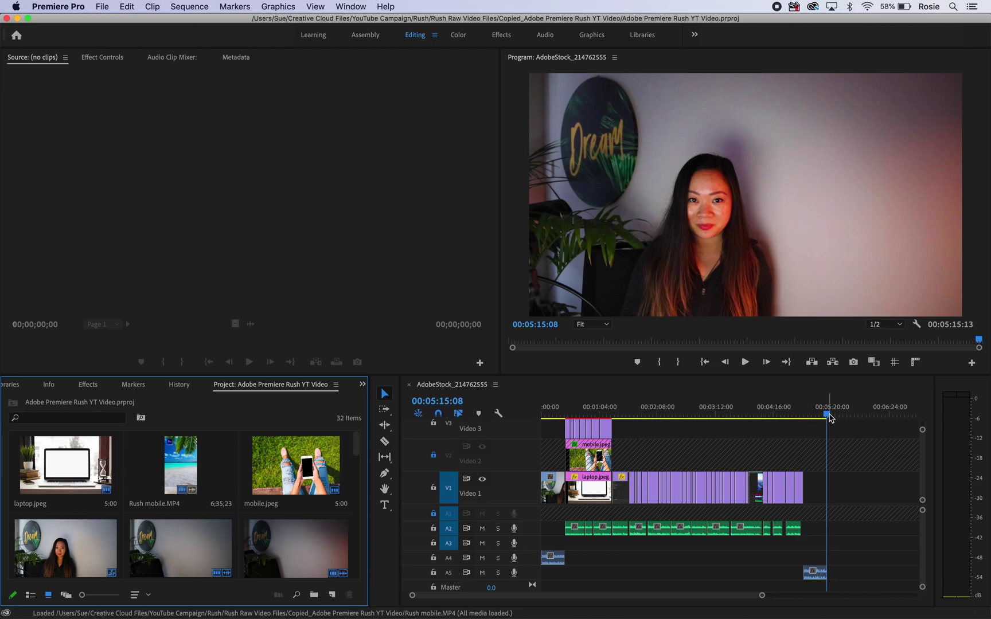
pyautogui.moveTo(830, 418); pyautogui.dragTo(750, 414)
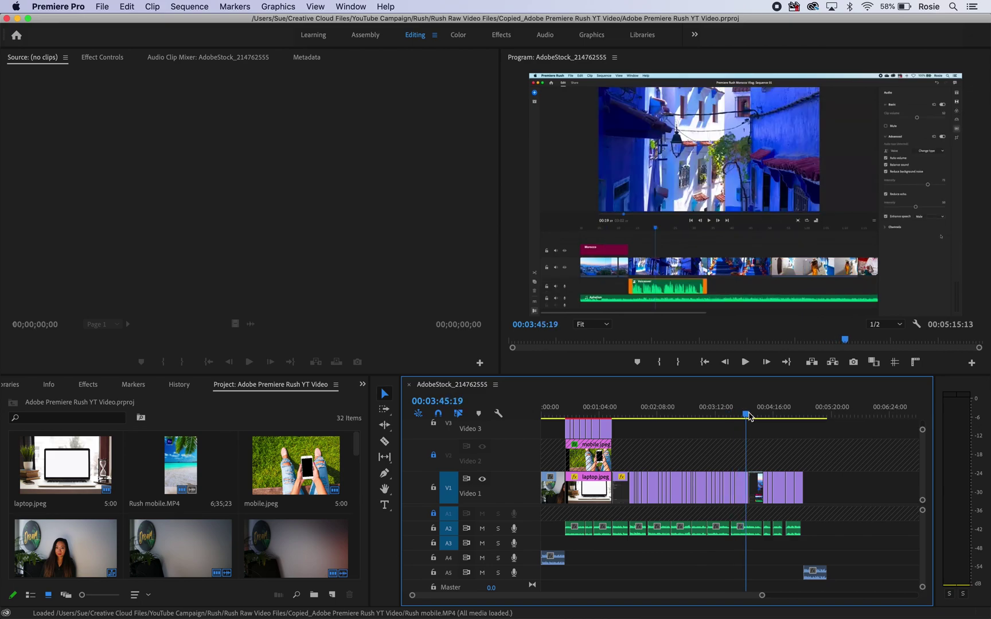
pyautogui.doubleClick(552, 496)
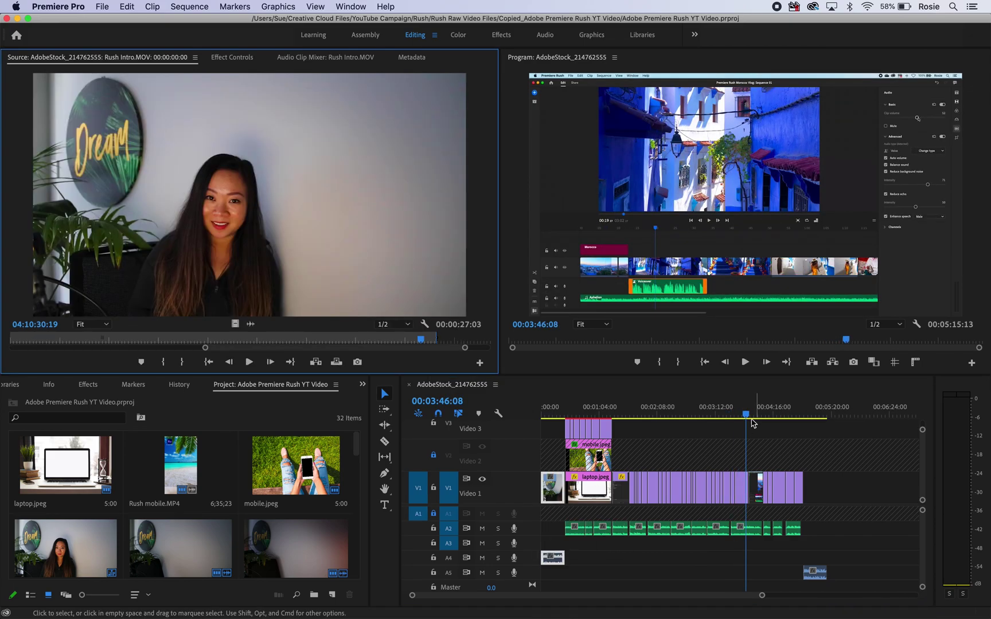
pyautogui.moveTo(747, 414); pyautogui.dragTo(827, 418)
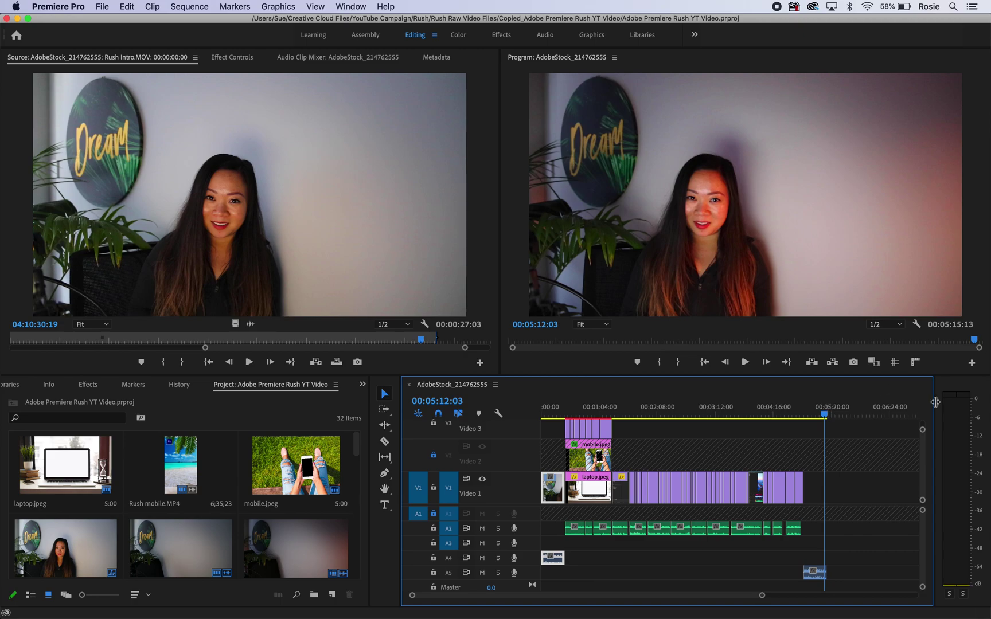
# Show the copied folder in a windowed Finder in column view, moved left and enlarged
pyautogui.click(92, 596)
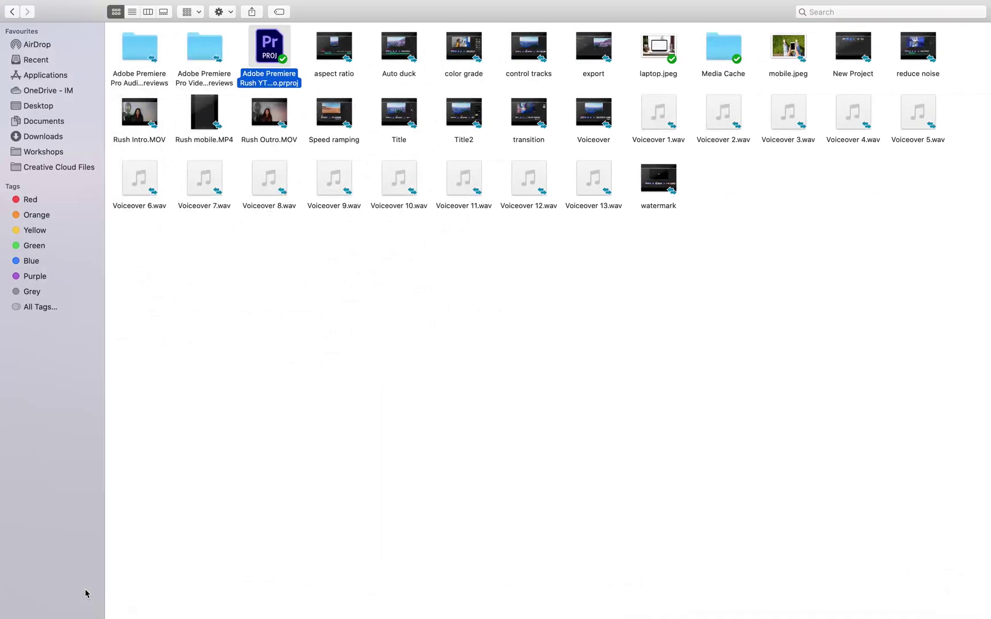
pyautogui.press('ctrl+super+f')
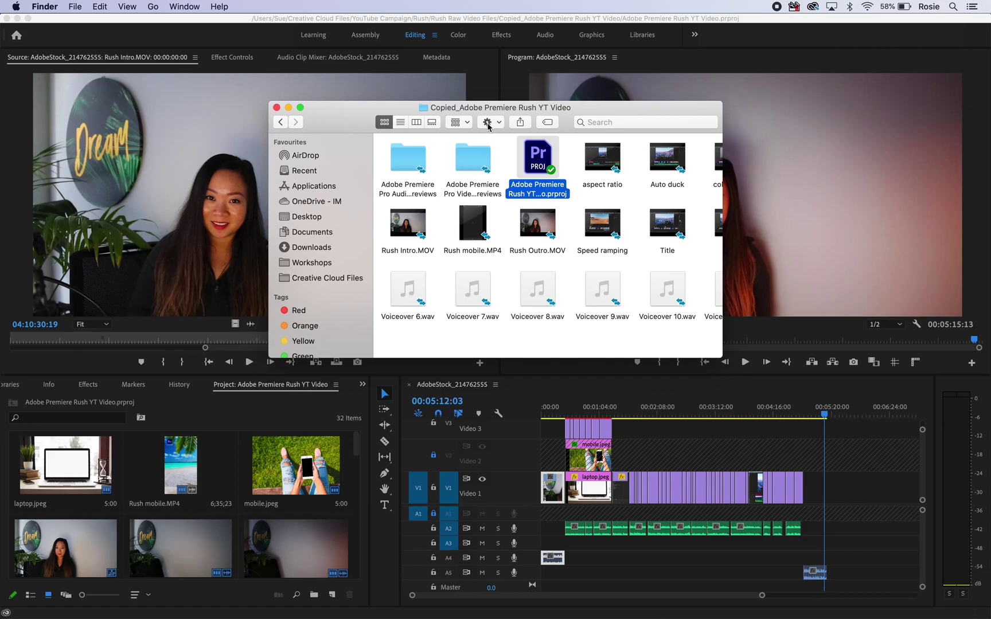
pyautogui.click(413, 125)
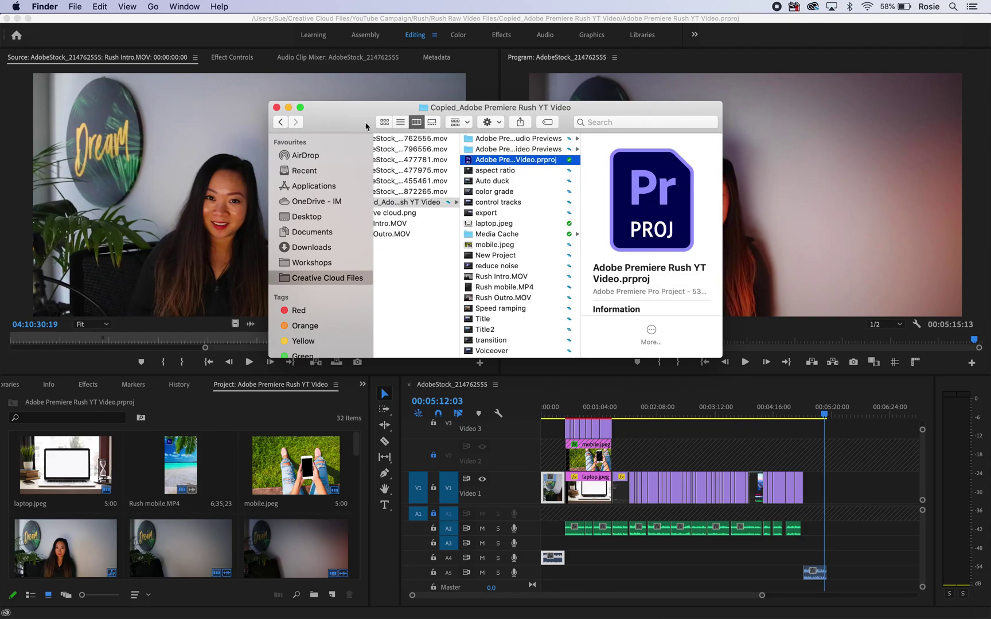
pyautogui.moveTo(339, 124); pyautogui.dragTo(155, 117)
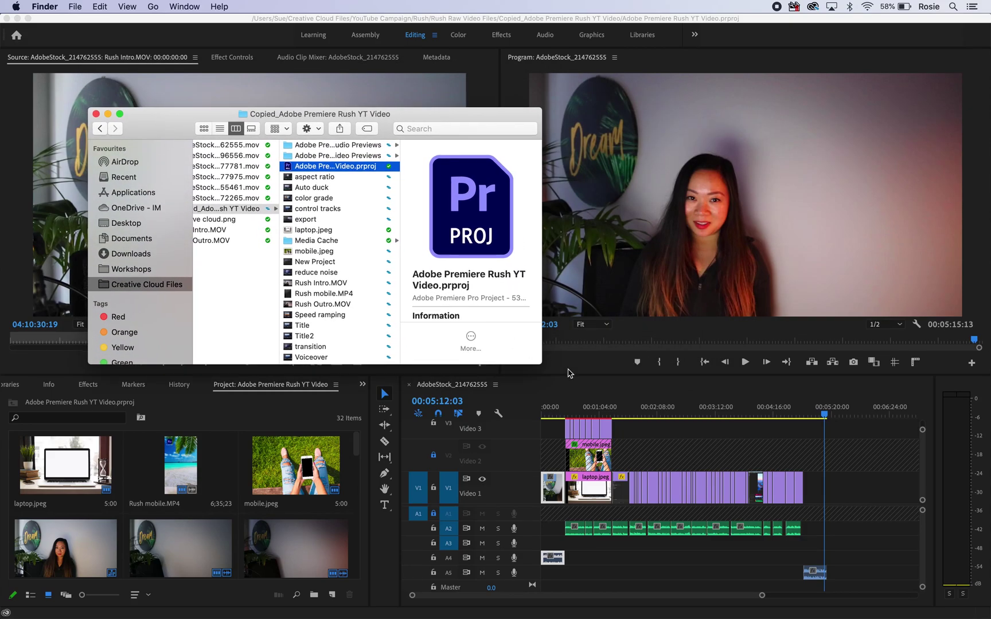
pyautogui.moveTo(539, 349); pyautogui.dragTo(843, 548)
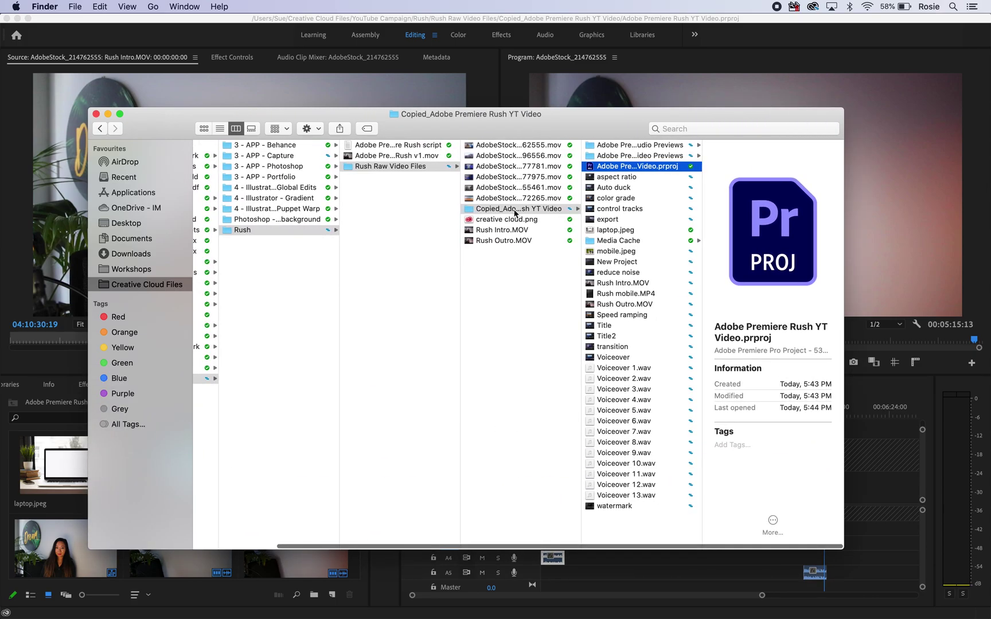
# Compress the Copied_Adobe Premiere Rush YT Video folder into a .zip from its context menu
pyautogui.rightClick(552, 210)
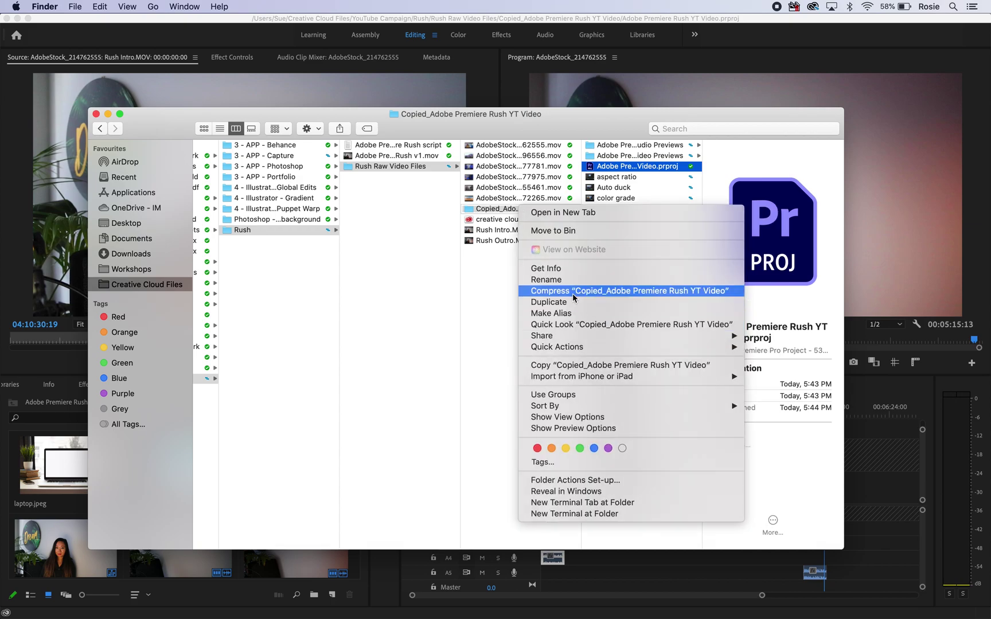
pyautogui.press('Escape')
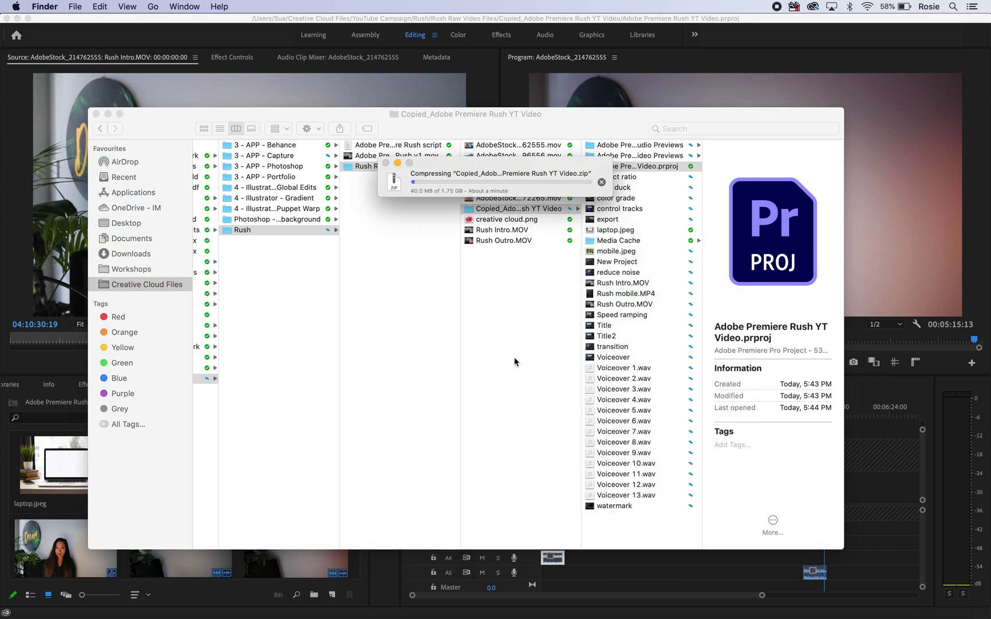